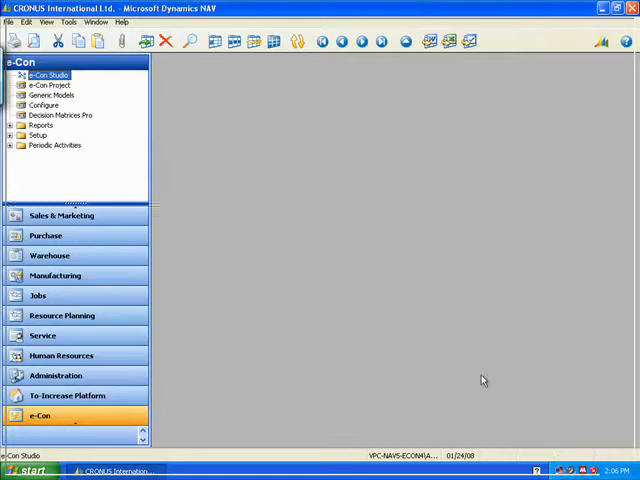
Step: Navigate to Sales & Marketing > Order Processing > Orders to reach the sales order list
click(106, 218)
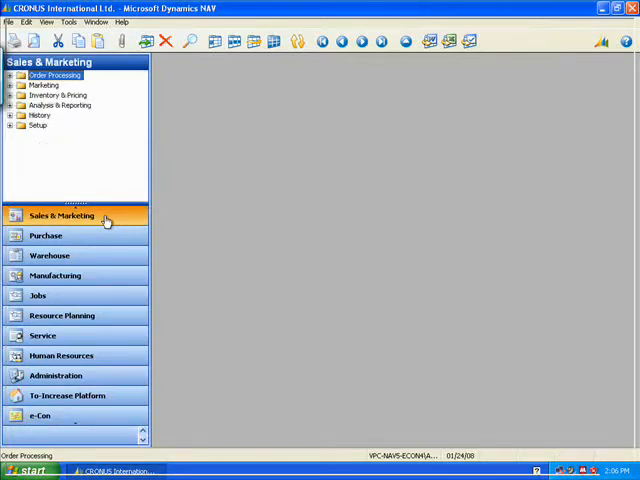
click(55, 75)
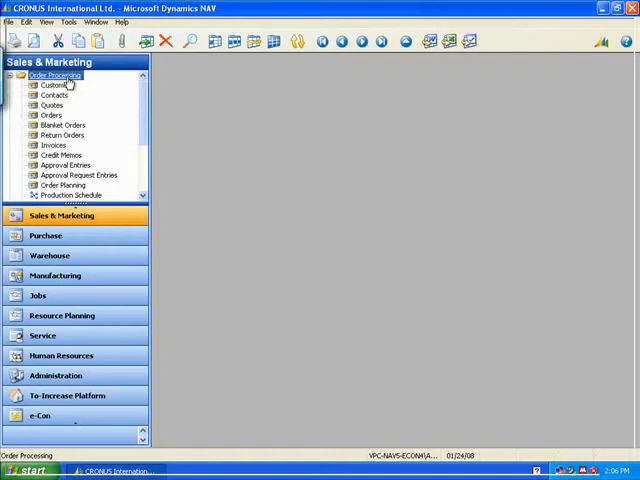
click(52, 114)
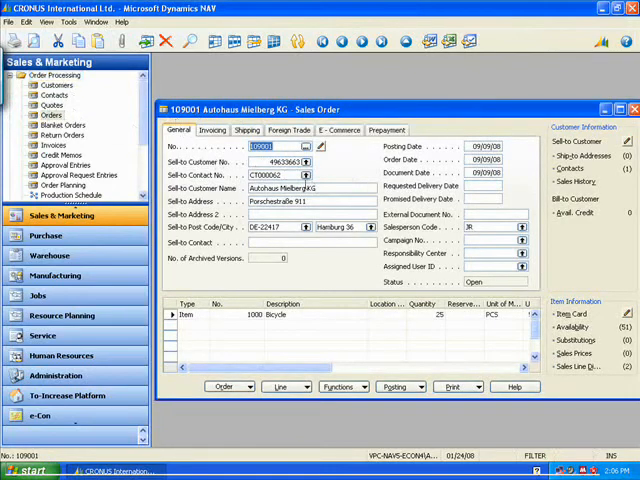
Step: Create a new sales order numbered automatically for customer 60000 Blanemark Hifi Shop
click(279, 146)
key(F3)
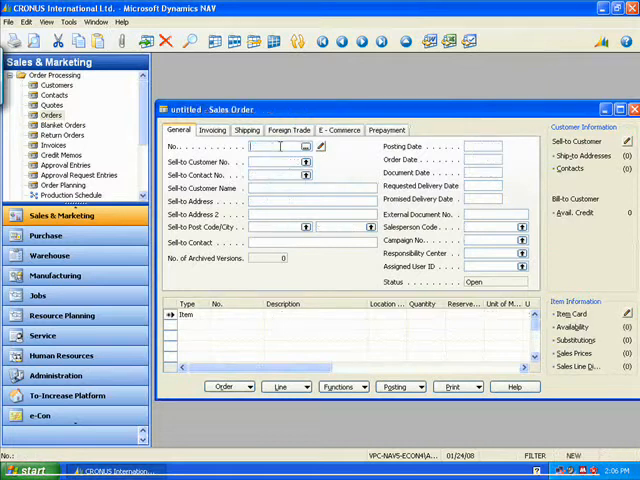
key(Return)
click(305, 162)
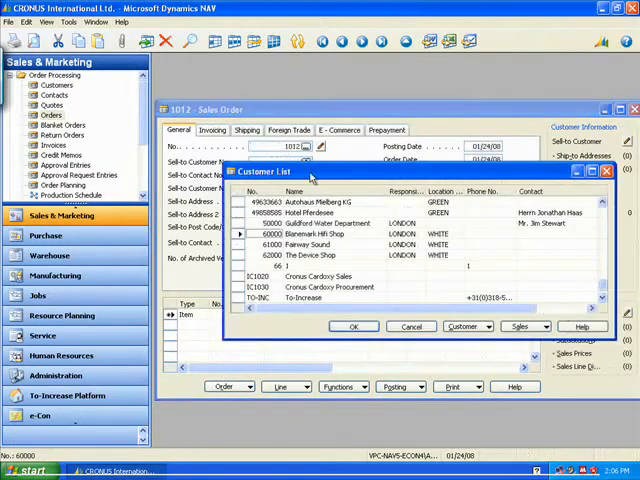
double_click(271, 246)
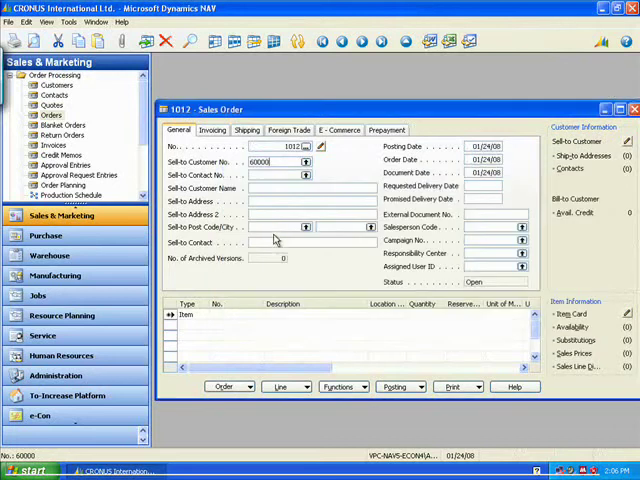
Step: Enter item edoor on the first order line, launching the e-Con door configurator
click(233, 314)
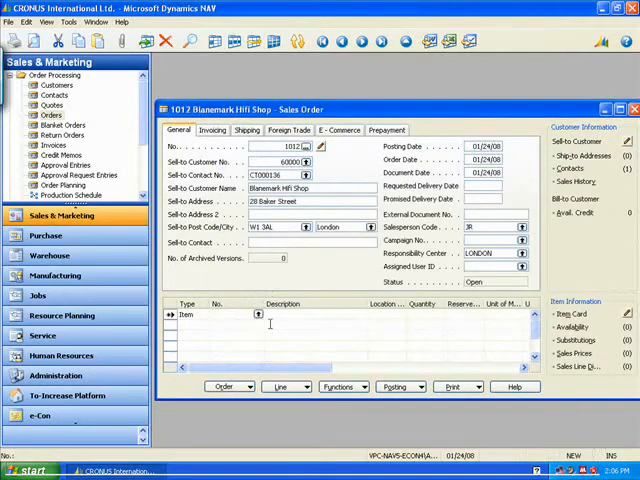
text(edor)
key(Return)
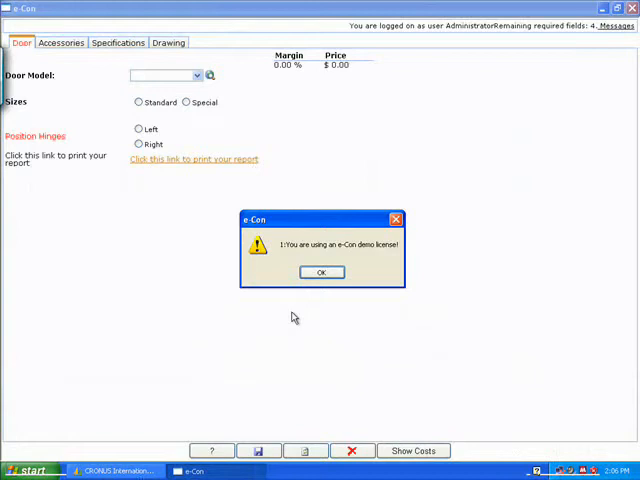
Step: Dismiss the demo licence notice and choose Model France from the picture lookup with standard sizes
click(321, 272)
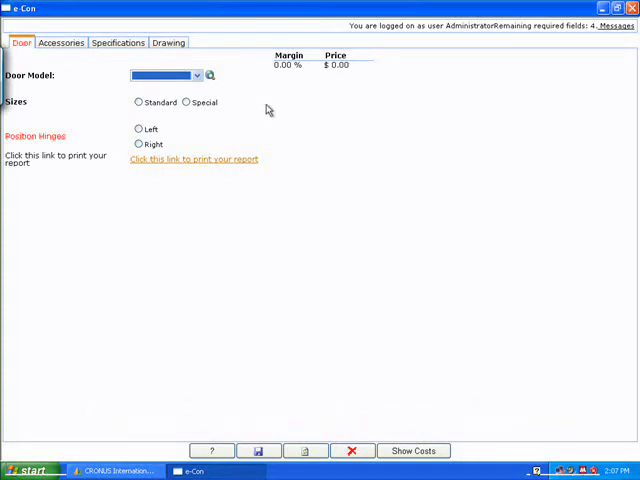
click(210, 76)
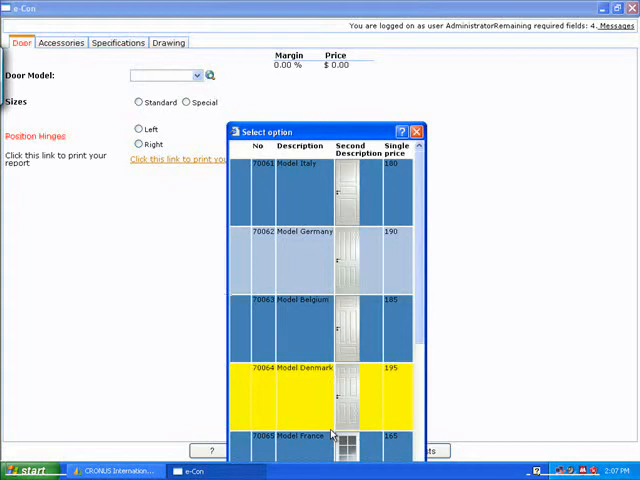
click(330, 440)
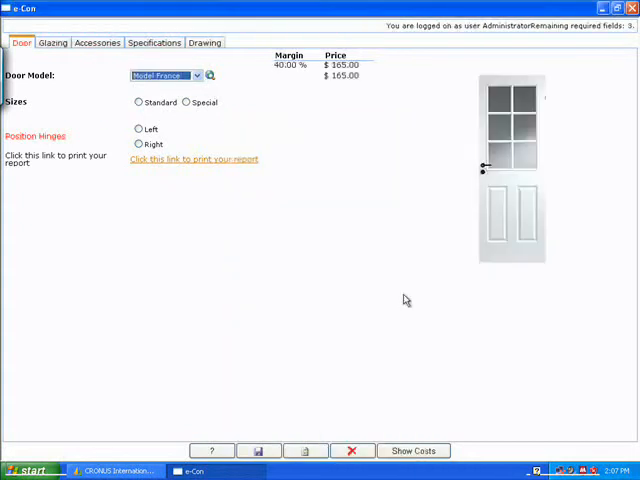
click(139, 102)
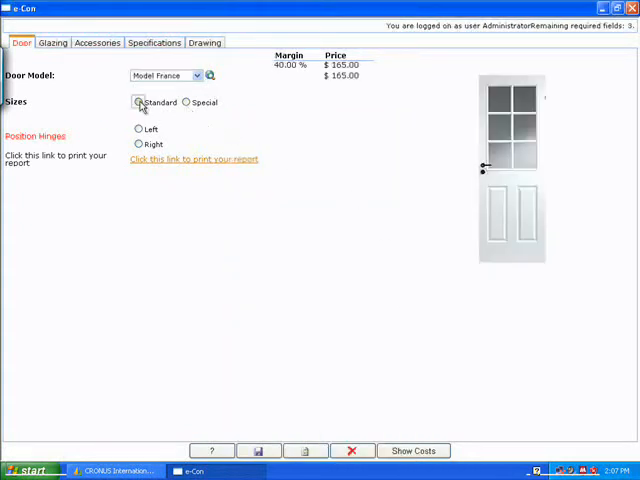
Step: Switch the door to Model Germany with left hinges and show costs beside margin and price
click(198, 75)
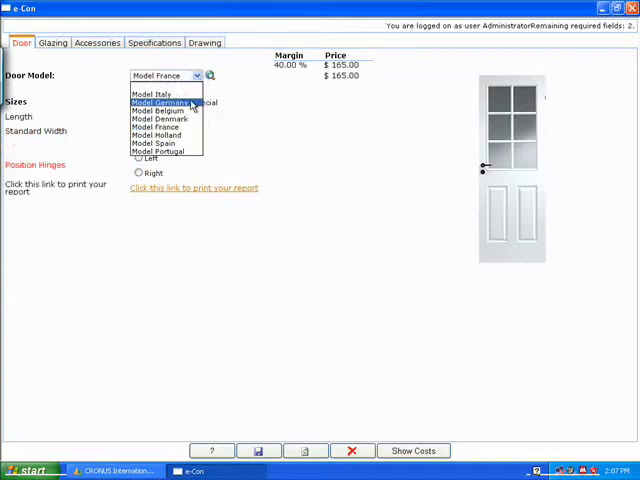
click(165, 101)
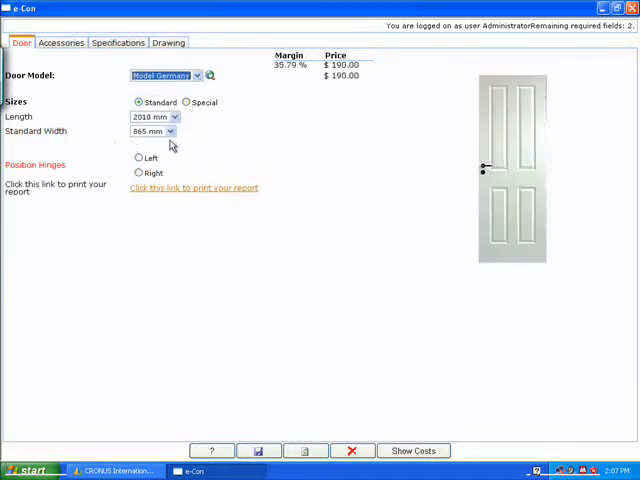
click(139, 157)
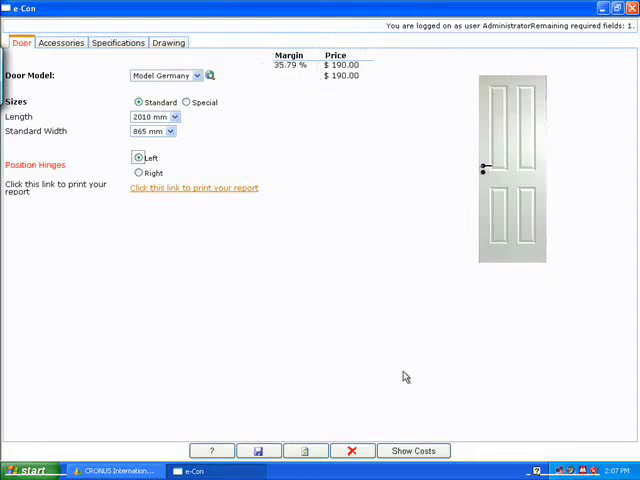
click(443, 454)
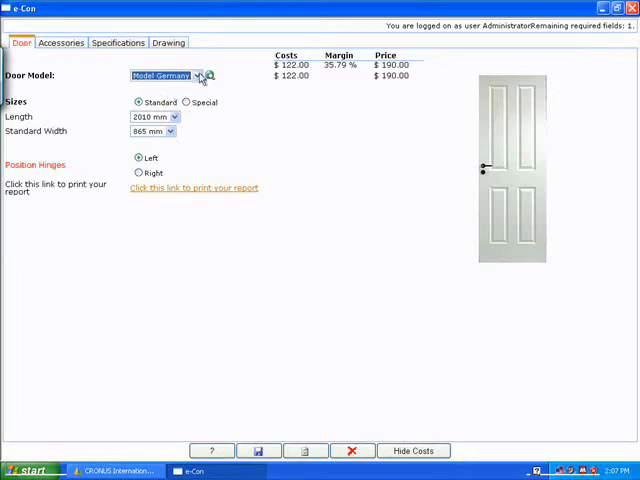
Step: Change the door model back to Model France and review the available standard lengths
click(197, 75)
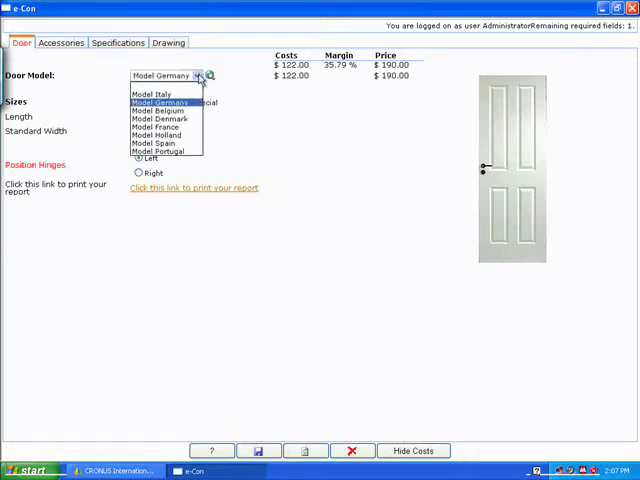
click(160, 127)
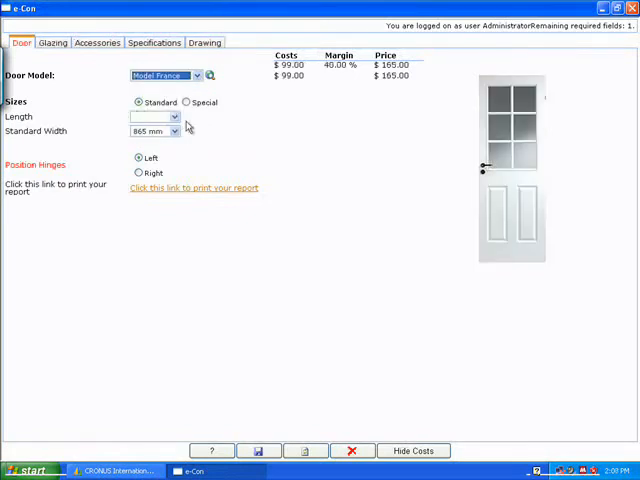
click(175, 117)
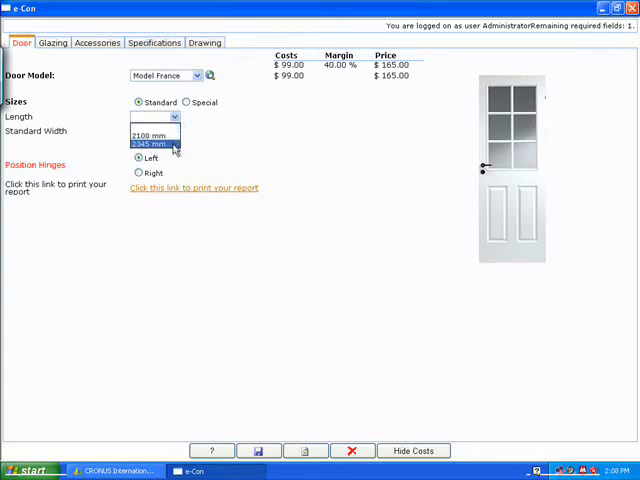
click(176, 118)
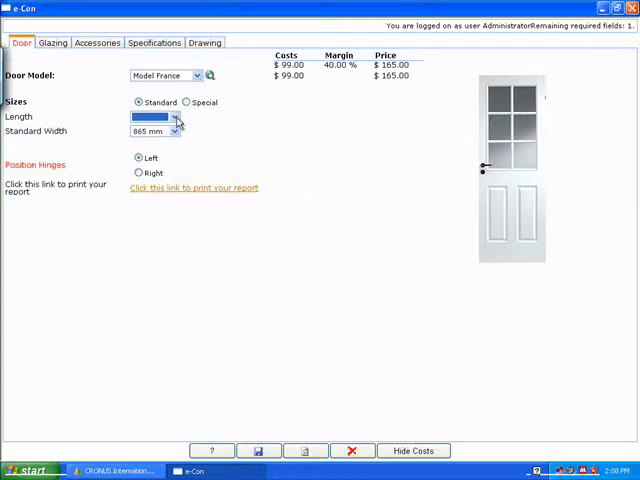
Step: Set the door's standard length to 2100 mm
click(176, 118)
click(152, 136)
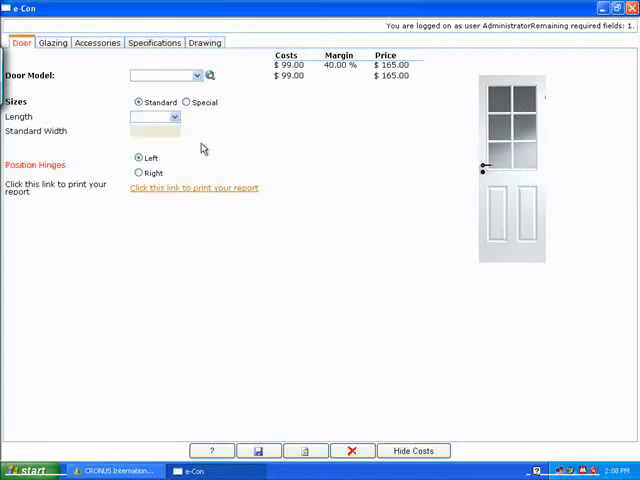
click(222, 152)
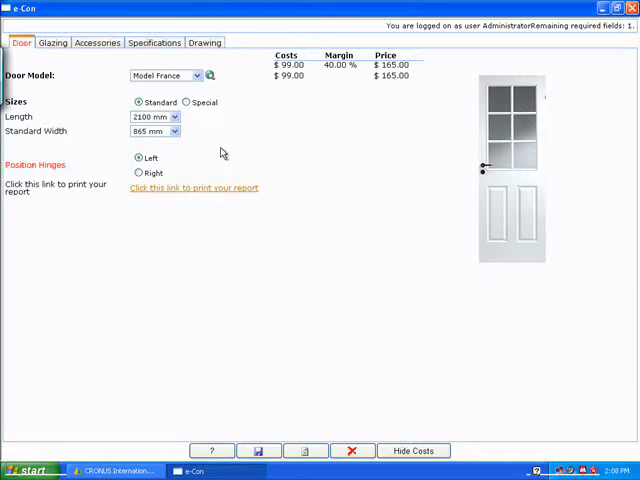
Step: Choose Chinchilla Glass glazing from the picture lookup after trying Clear Glass
click(55, 44)
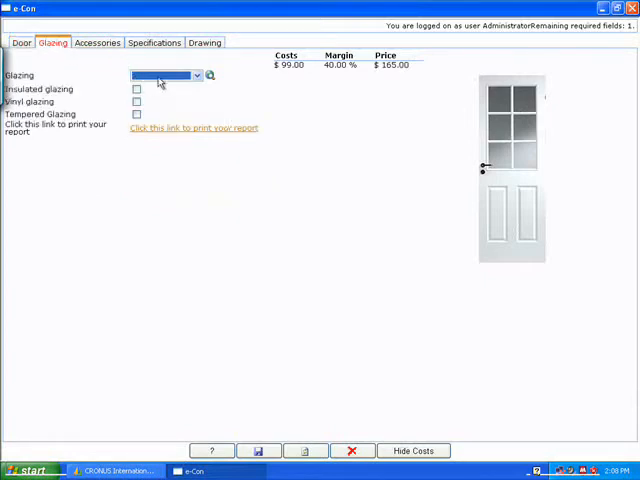
click(190, 75)
click(155, 95)
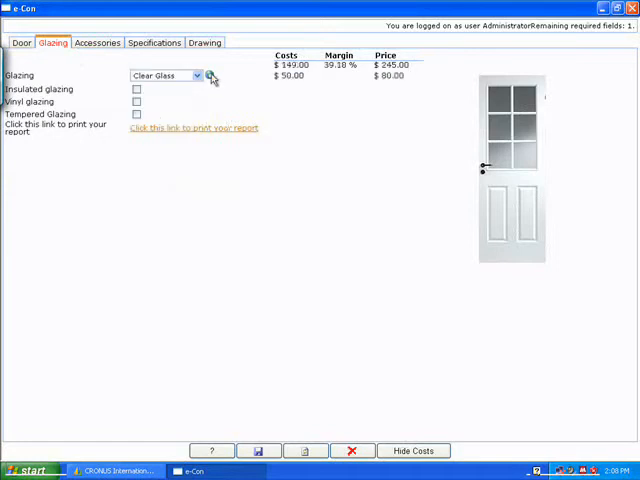
click(209, 75)
click(365, 283)
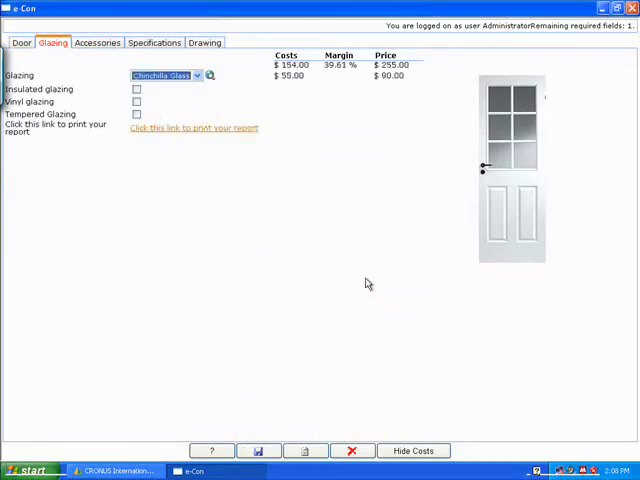
Step: Make the glazing insulated, vinyl and tempered, then move on to accessories
click(137, 89)
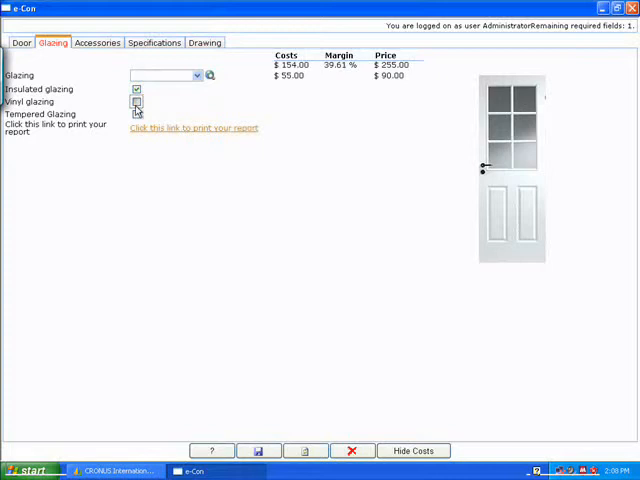
click(137, 114)
click(97, 42)
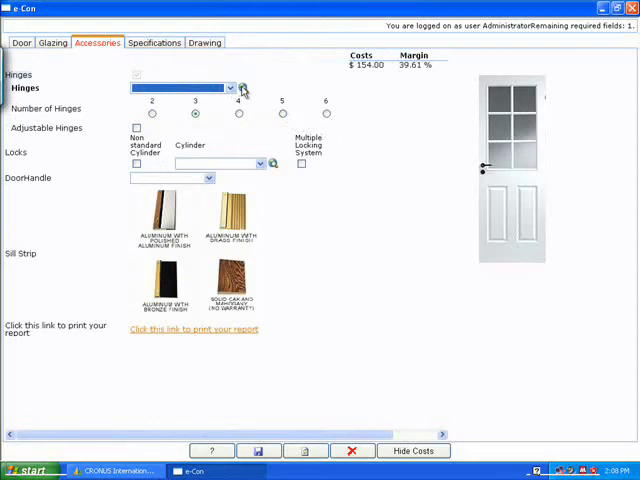
Step: Pick the satin nickel hinge type, set three hinges and make them adjustable
click(243, 90)
click(340, 180)
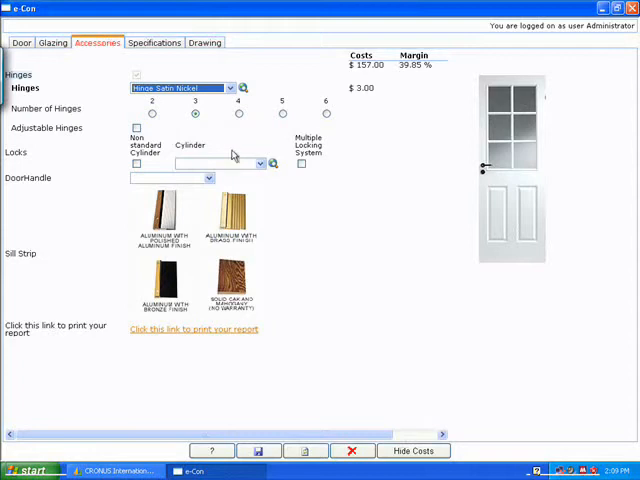
click(239, 114)
click(195, 113)
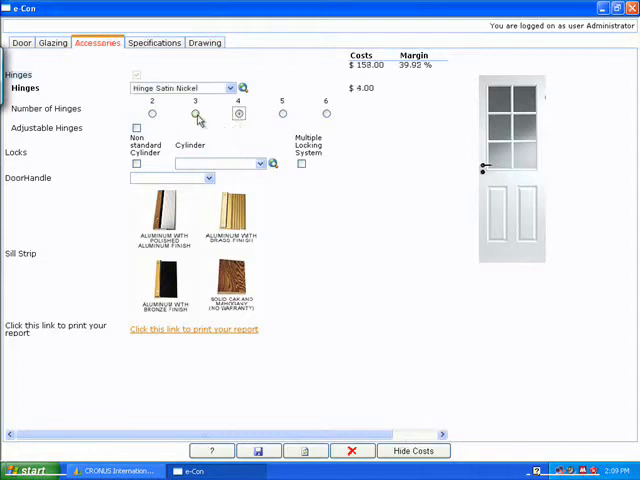
click(137, 128)
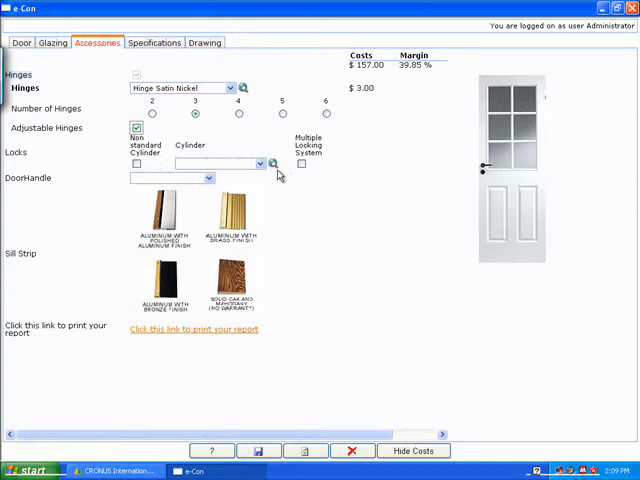
Step: Review the lock cylinder choices (Heavy Duty, Normal A, Normal B) without picking one
click(262, 164)
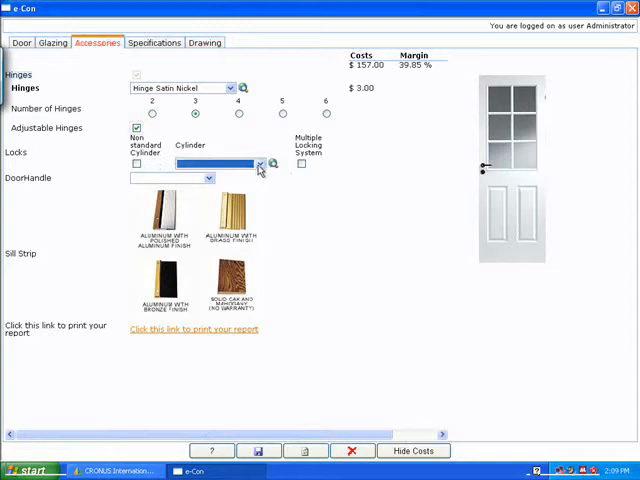
click(259, 164)
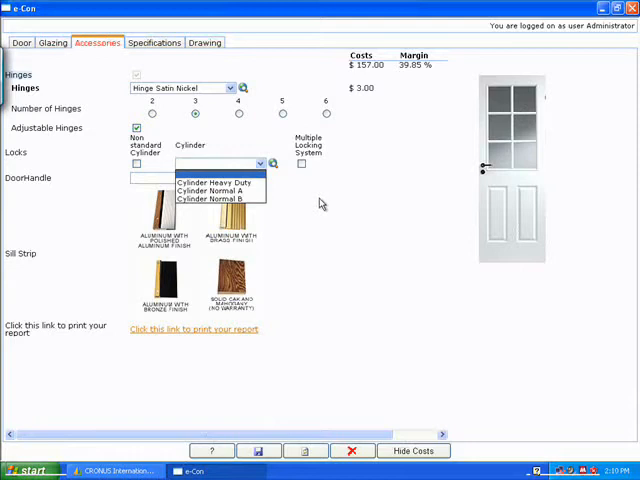
click(320, 204)
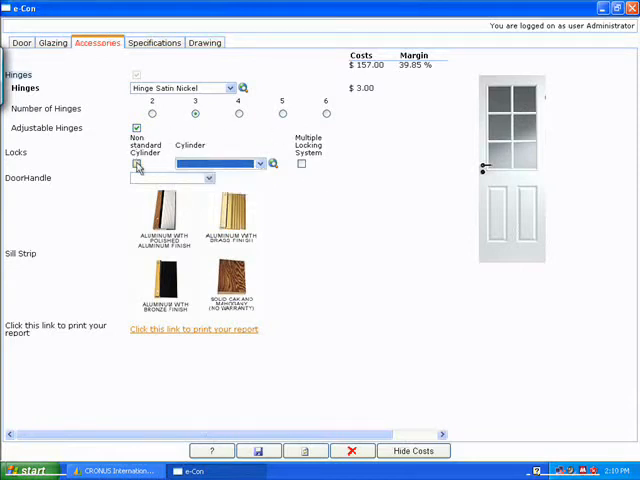
Step: Try a non-standard Johnson Cylinder Type C for the lock
click(137, 164)
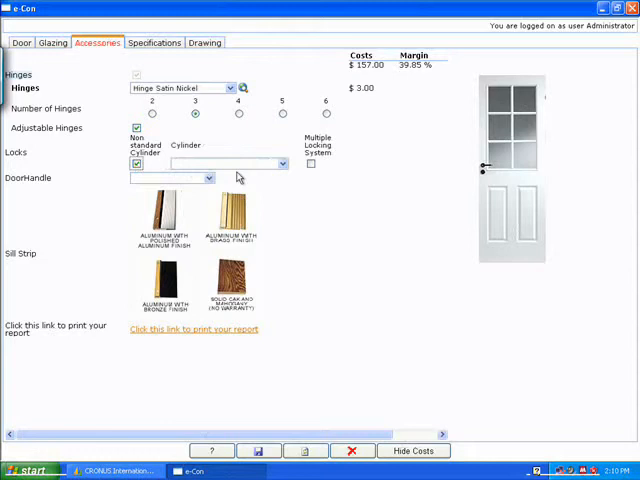
click(283, 164)
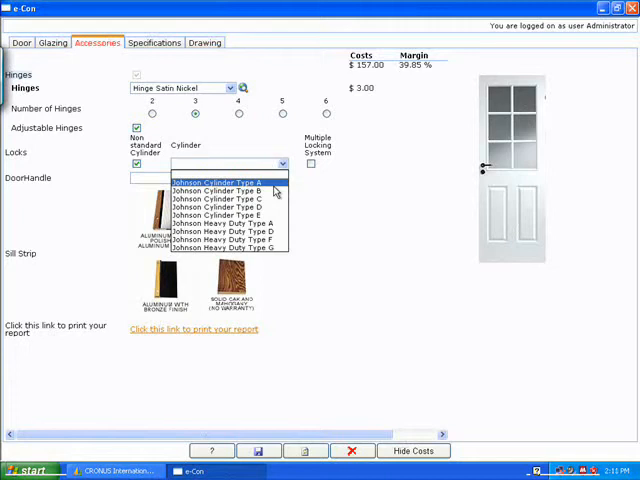
click(277, 200)
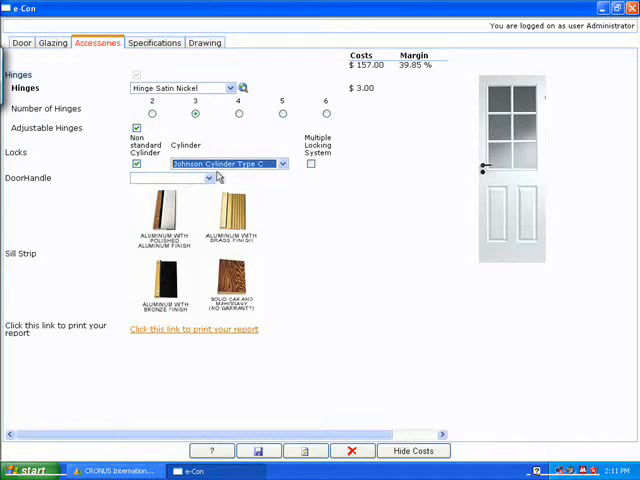
Step: Revert to a standard cylinder and choose Cylinder Heavy Duty, raising cost to $172
click(137, 164)
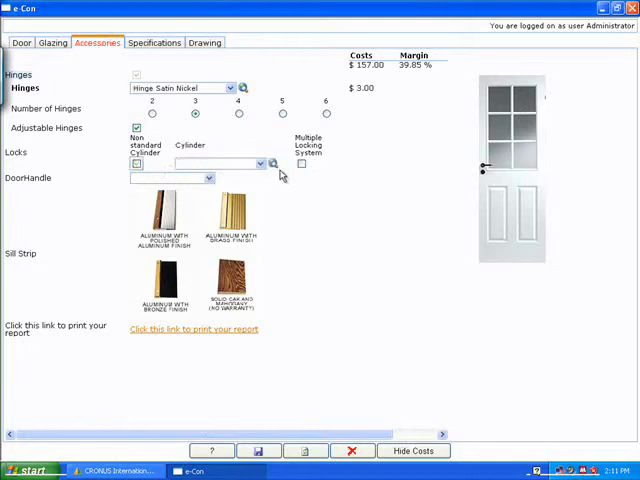
click(261, 164)
click(216, 183)
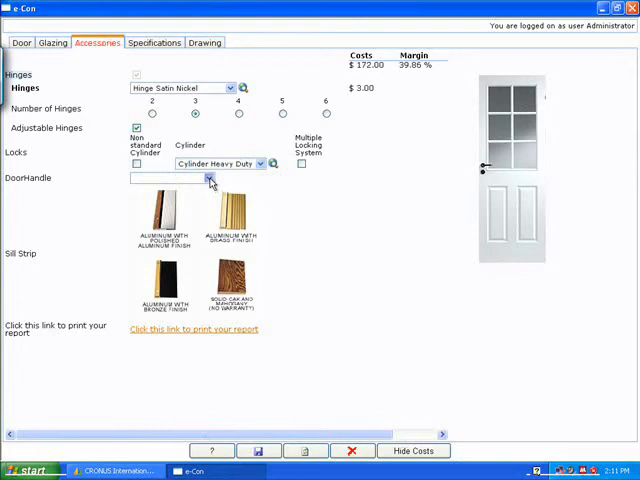
Step: Add the Handle Deluxe and the polished aluminium sill strip, bringing cost to $189
click(209, 178)
click(160, 205)
click(165, 215)
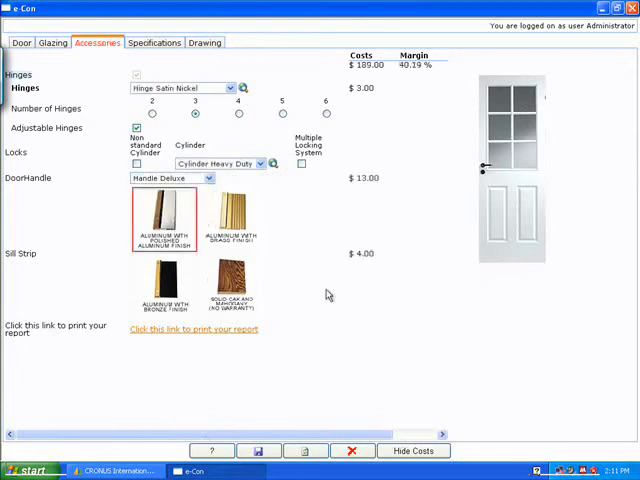
Step: Review the door's technical drawing and specification text, then save the configuration to the order
click(204, 42)
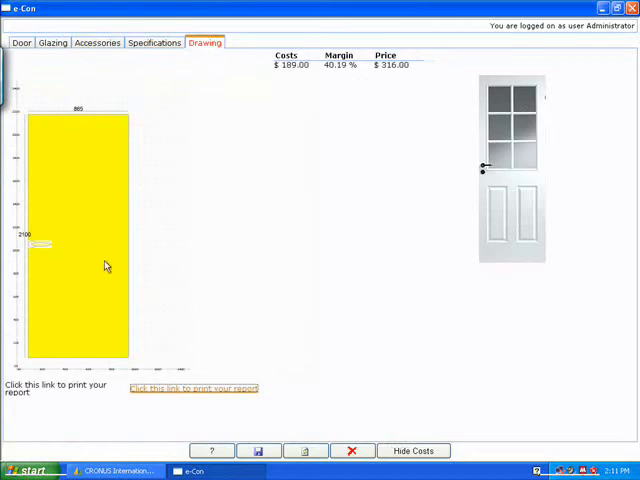
click(152, 43)
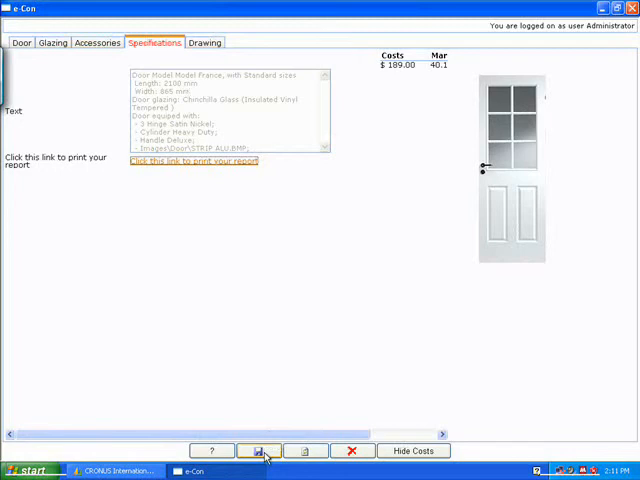
click(260, 453)
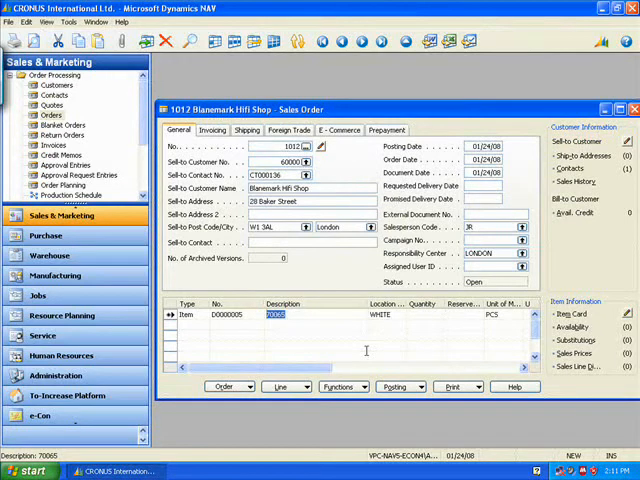
Step: Look up the item list from the No. cell of the D0000005 sales line
click(255, 316)
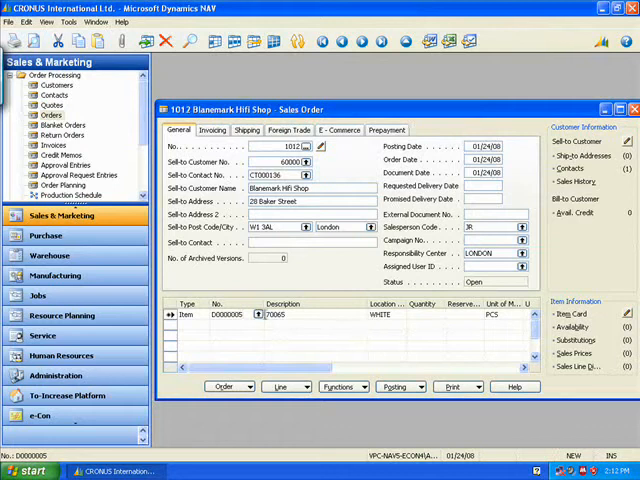
click(258, 315)
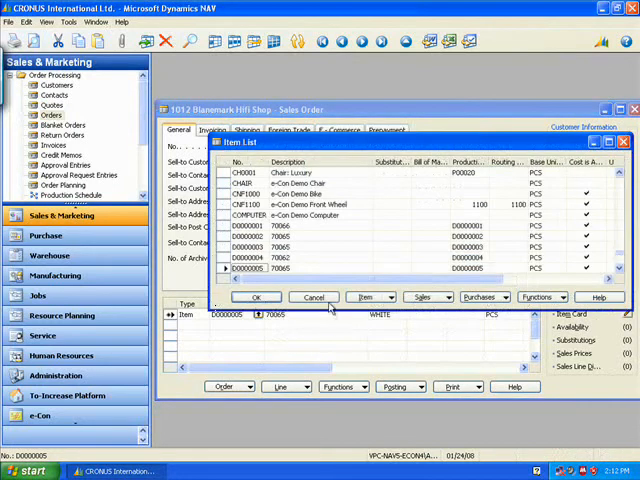
Step: From the door's item card, open its production BOM card listing panel, glass, cylinder, handle, hinges and strip
click(388, 298)
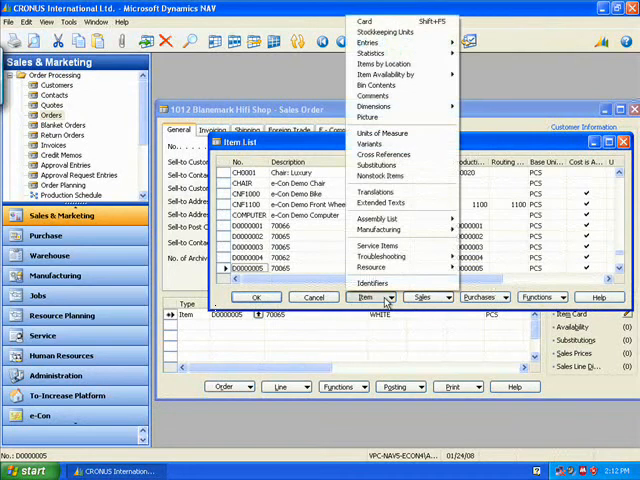
click(366, 21)
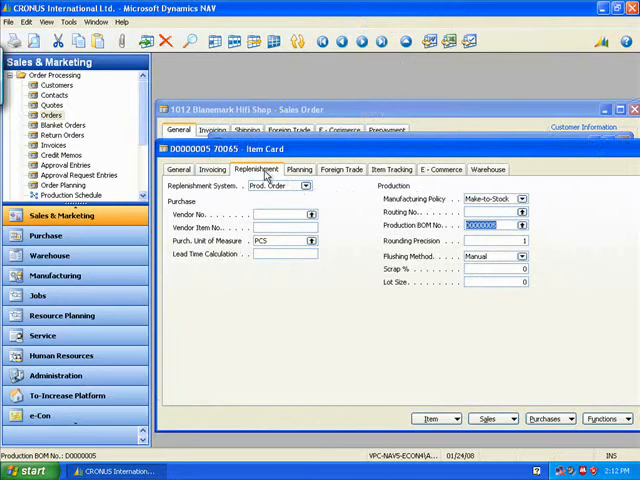
click(523, 225)
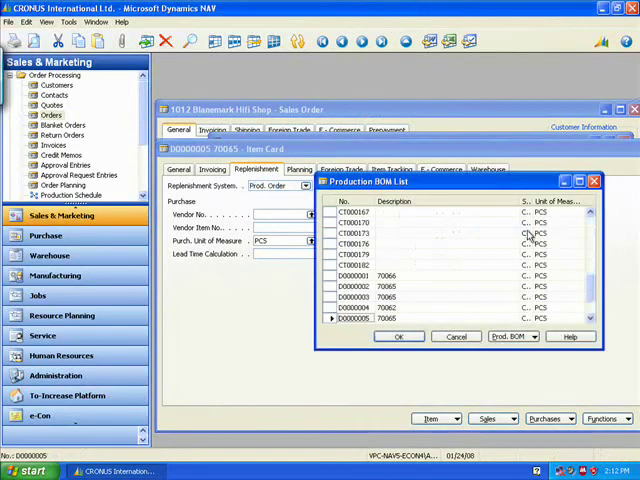
click(511, 337)
click(508, 350)
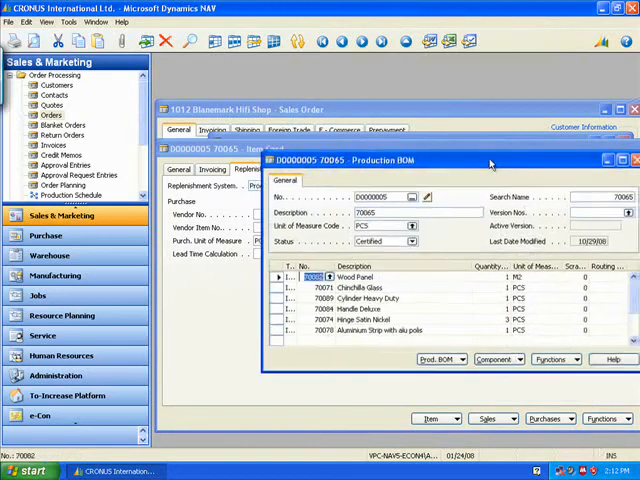
drag(510, 158, 410, 151)
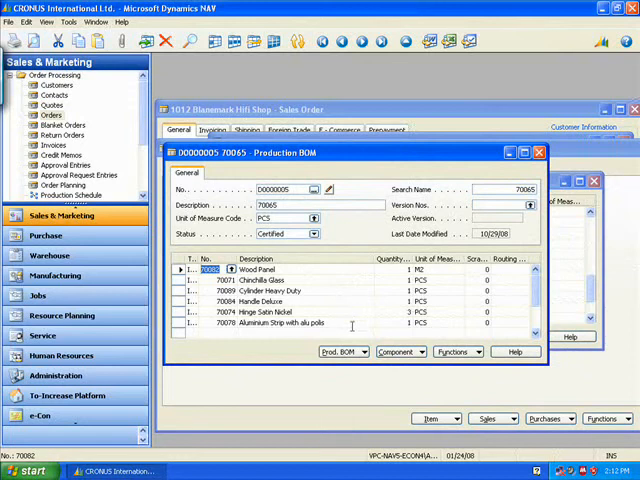
Step: Close the production BOM card, BOM list and item card to return to the item list
click(540, 152)
click(594, 182)
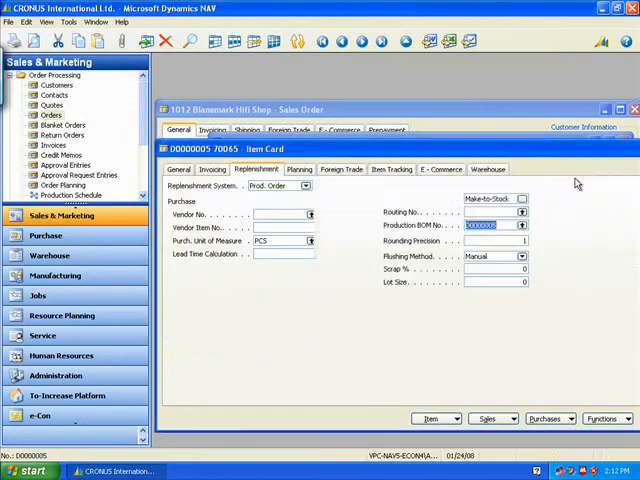
click(162, 149)
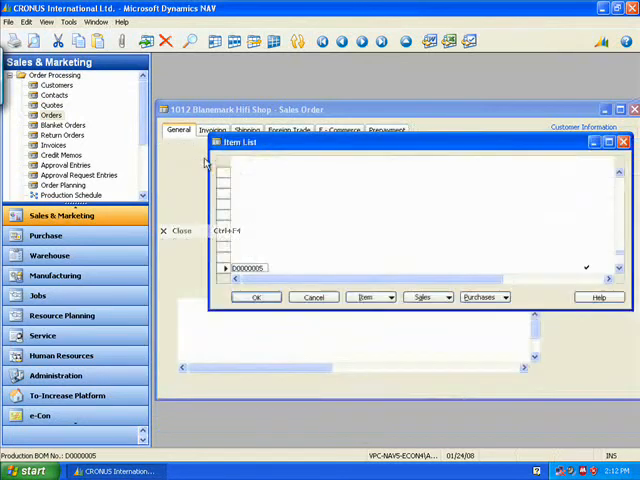
Step: Show door D0000005's extended text listing its Model France specifications, enlarged to read fully
click(364, 297)
click(398, 205)
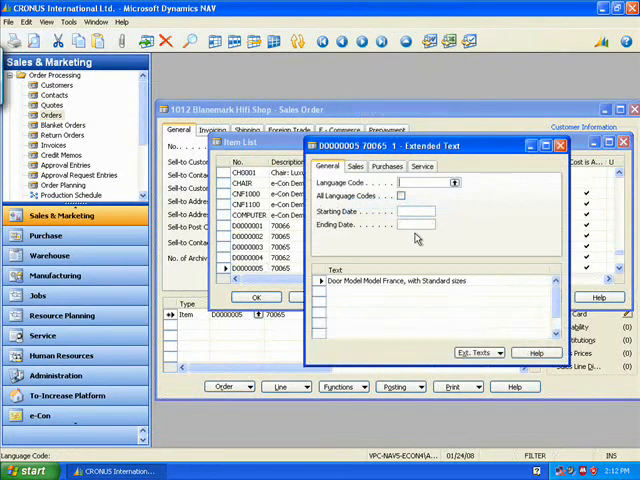
drag(420, 143, 390, 104)
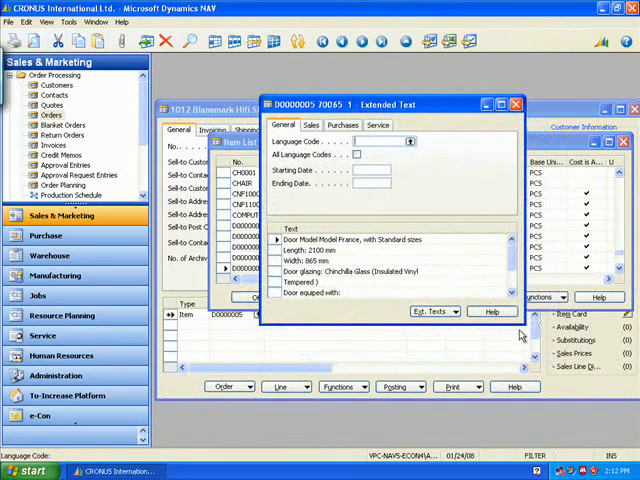
drag(519, 320, 541, 366)
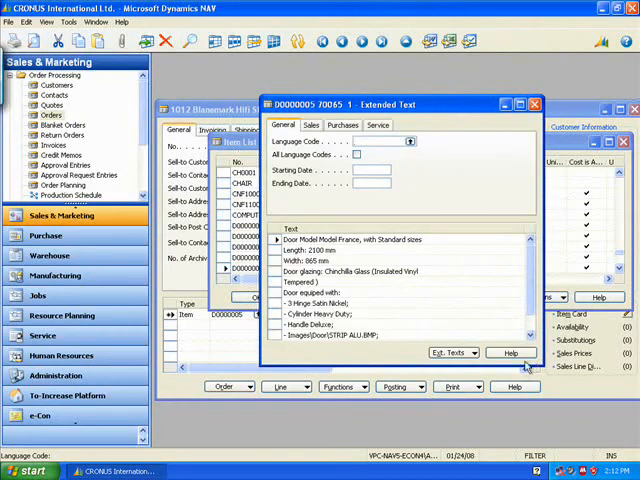
drag(541, 366, 558, 397)
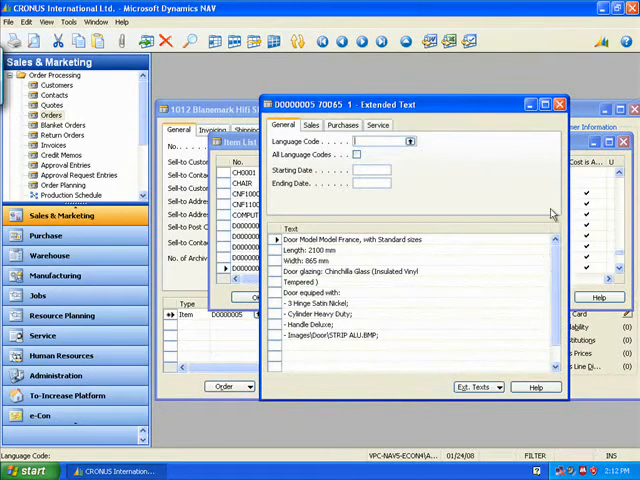
Step: Close the extended text and the Item List to return to order 1012
click(560, 106)
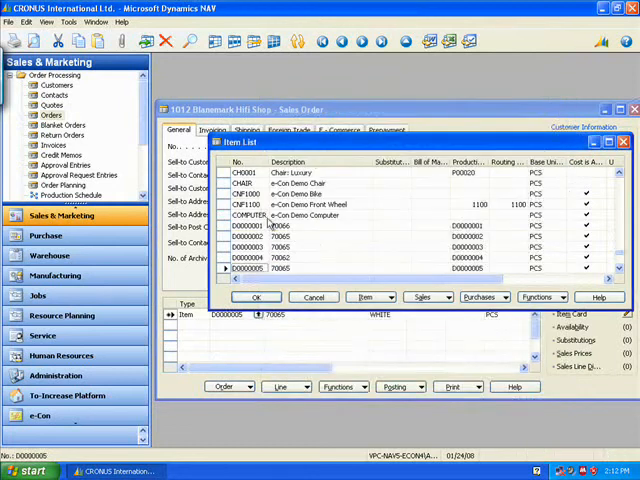
click(623, 143)
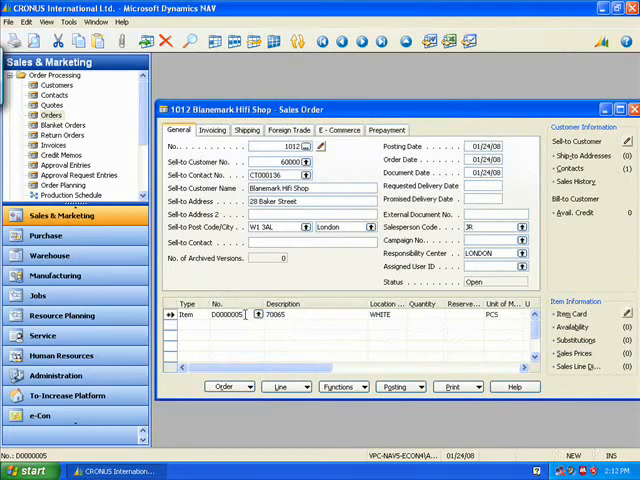
Step: From the No. cell of door line D0000005, request e-Con reconfiguration to get the confirmation prompt
click(295, 316)
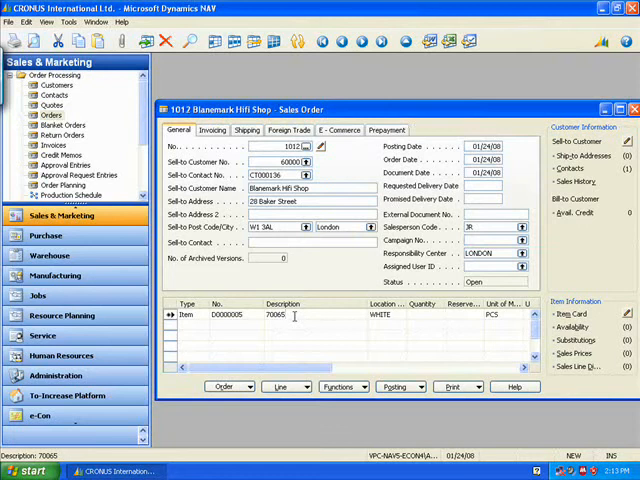
click(258, 316)
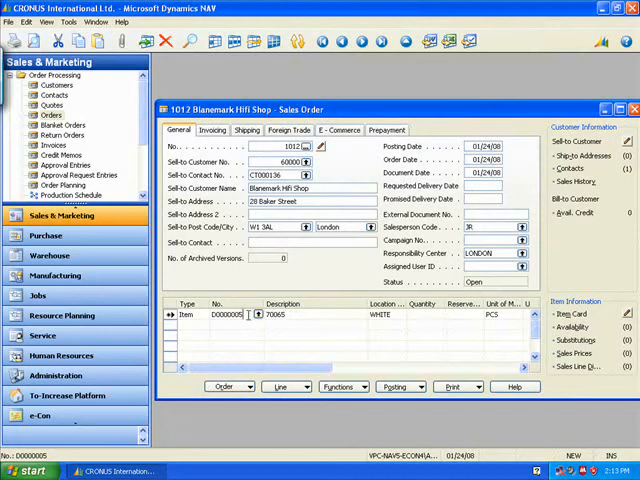
key(Return)
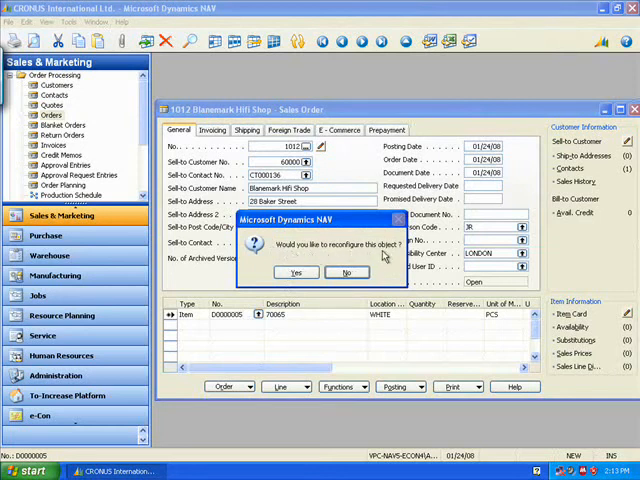
Step: Confirm reconfiguring the door, pass the demo license warning, and review Accessories, Glazing and Door settings
click(298, 274)
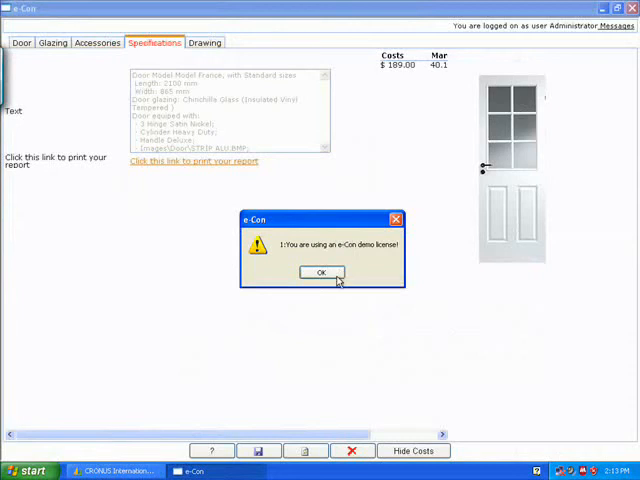
click(321, 273)
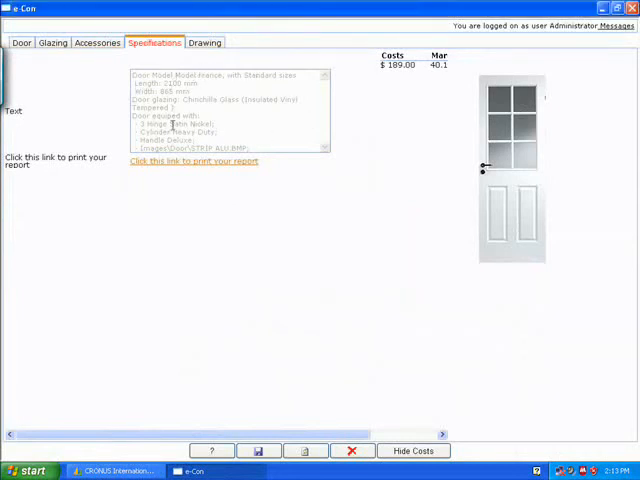
click(97, 42)
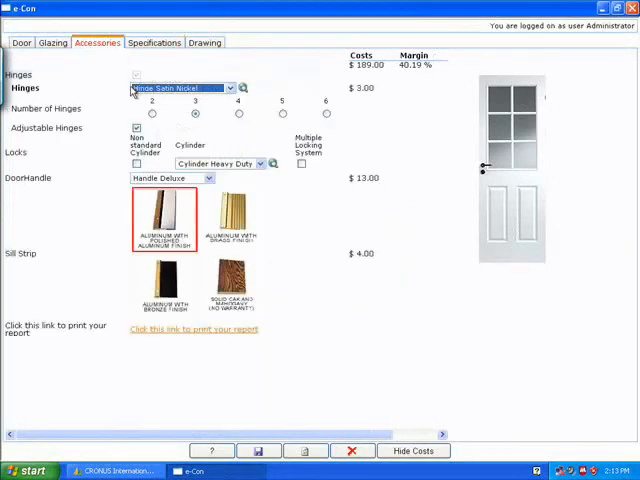
click(53, 42)
click(22, 42)
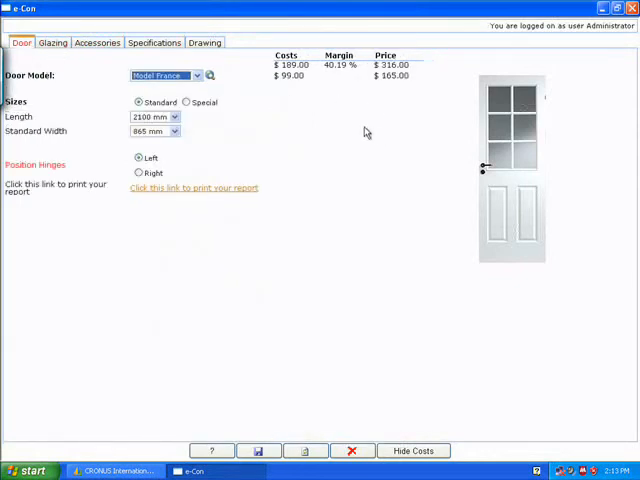
Step: Copy the configurator page's full web address from its Properties dialog
click(295, 237)
right_click(295, 237)
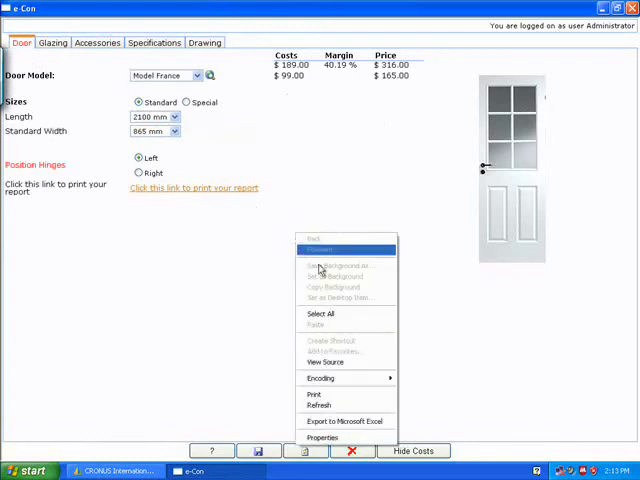
click(325, 437)
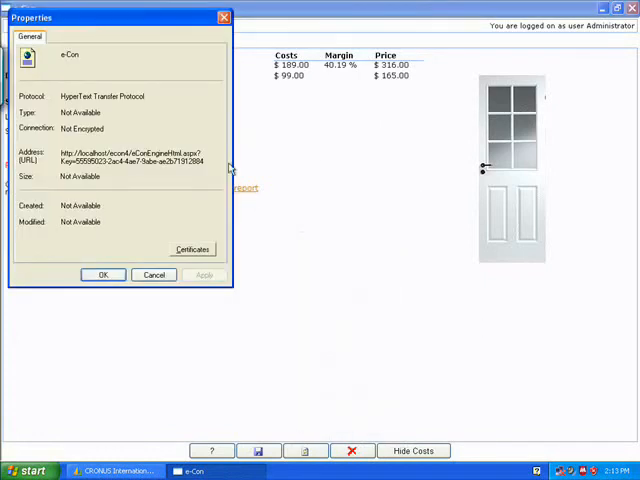
drag(60, 152, 203, 161)
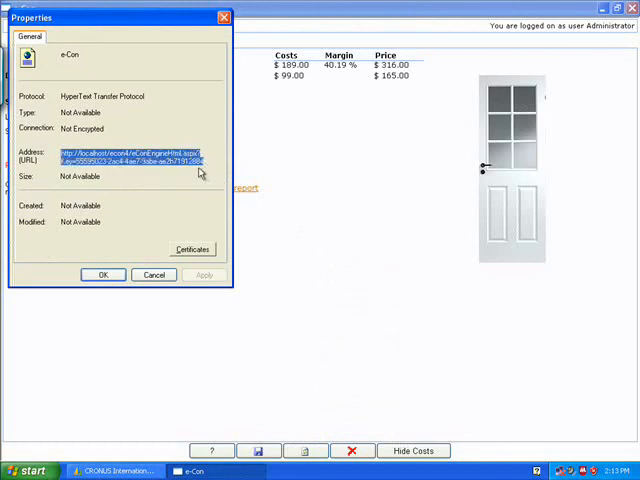
right_click(196, 168)
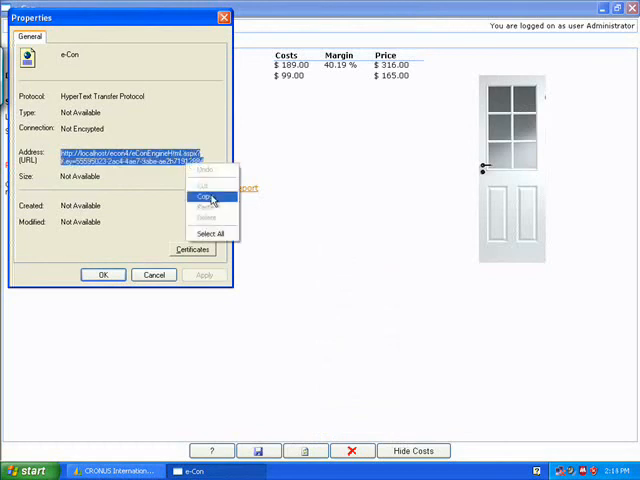
click(206, 196)
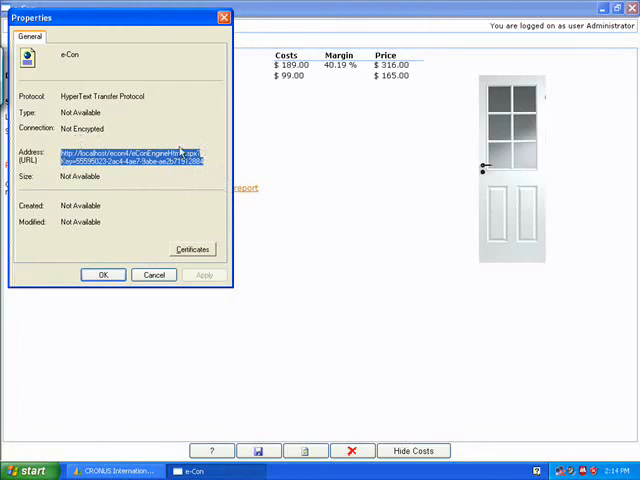
click(154, 275)
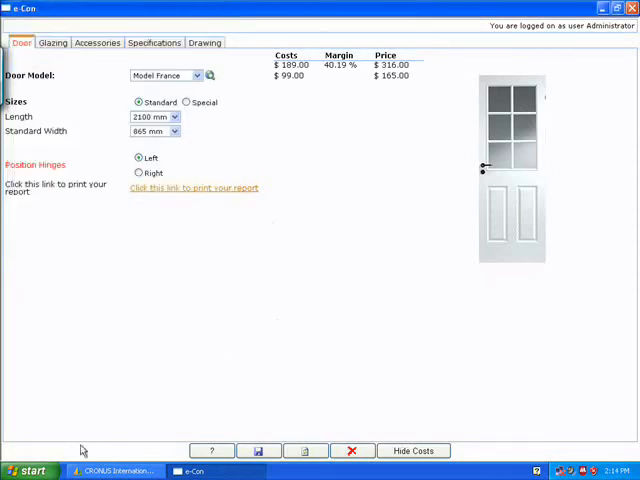
Step: Launch Internet Explorer from the Start menu
click(48, 472)
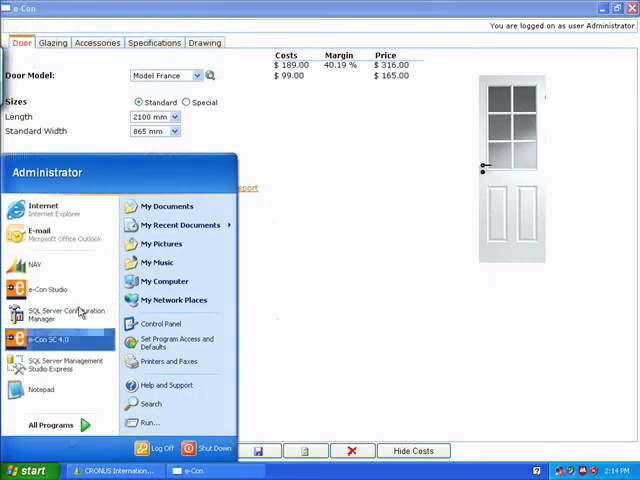
click(75, 210)
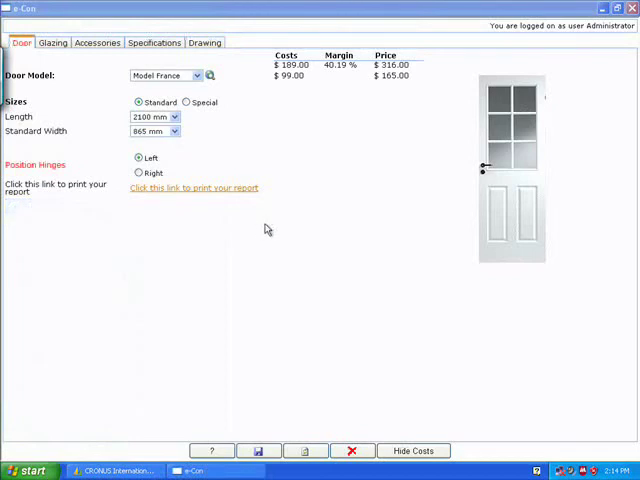
click(209, 106)
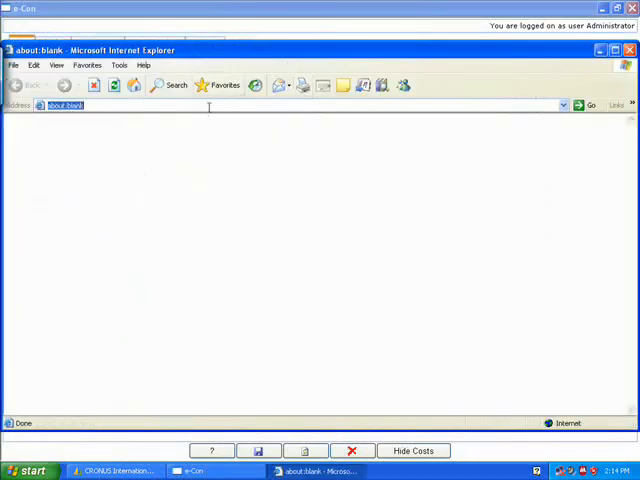
key(ctrl+v)
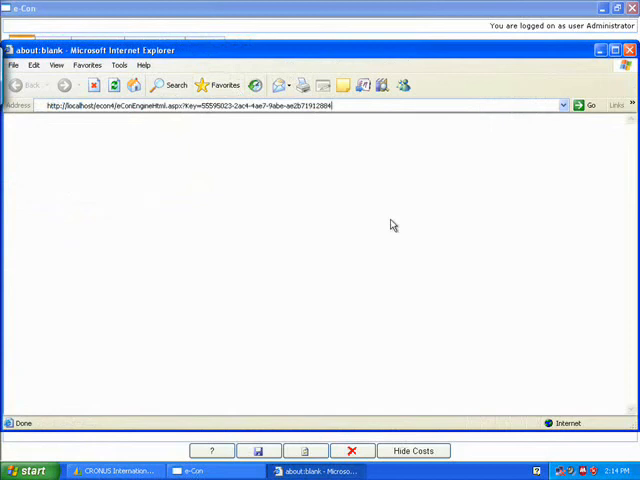
key(Return)
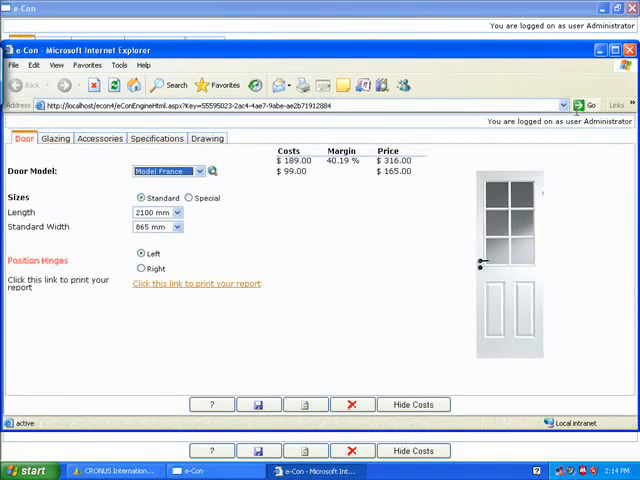
mouse_move(510, 265)
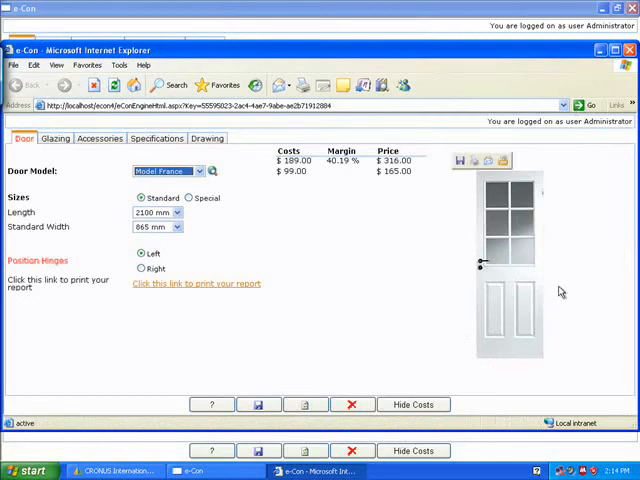
click(615, 50)
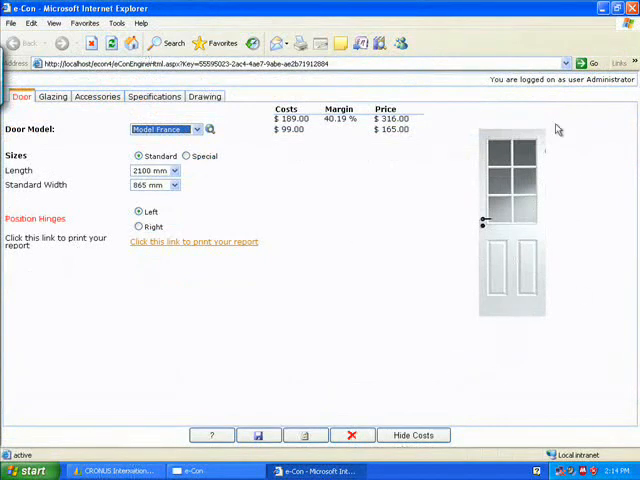
click(630, 8)
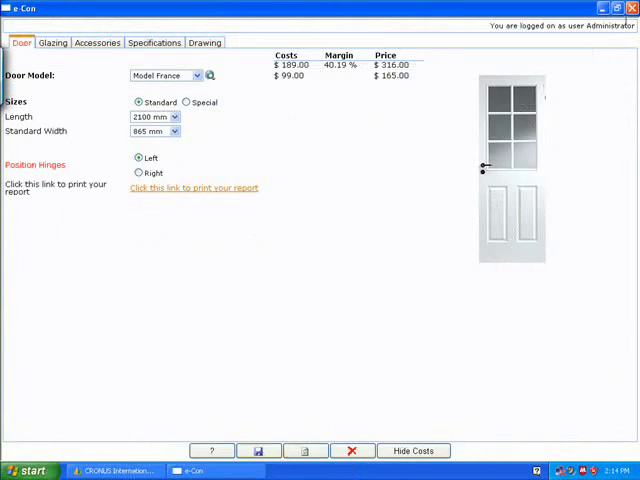
Step: Save the door configuration, placing reconfigured item D0000006 on order 1012
click(257, 451)
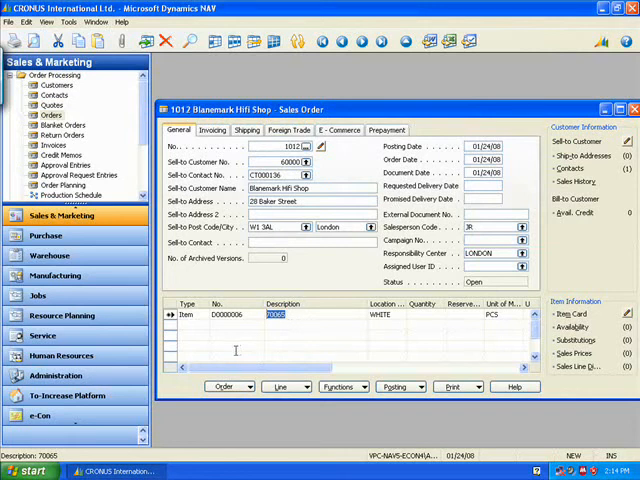
Step: From the e-Con area's Decision Matrices Pro list, open the EDOOR Decision Matrix Pro window
click(69, 414)
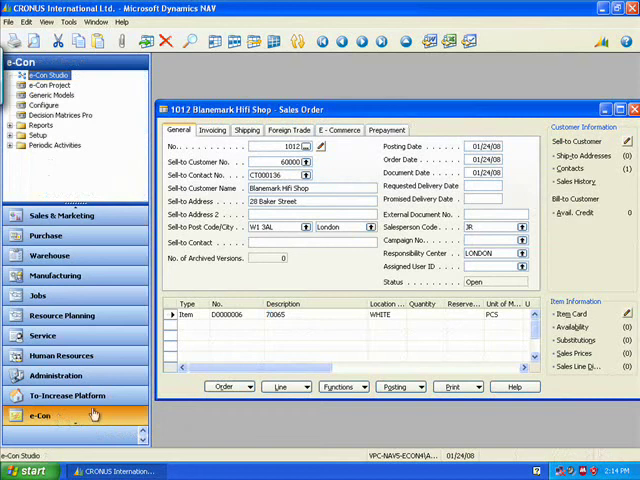
click(75, 116)
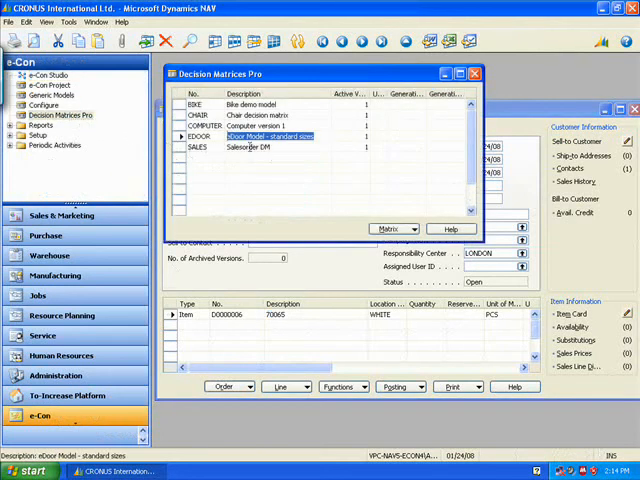
click(412, 229)
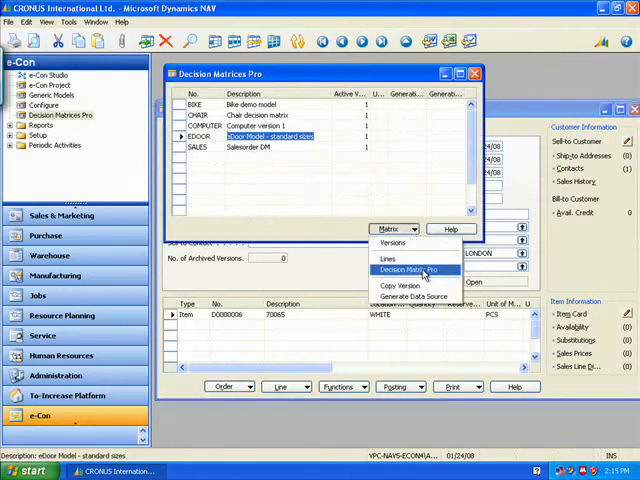
click(408, 270)
Step: Enlarge the matrix and set its Horizontal Filter to DOORMODEL
click(600, 112)
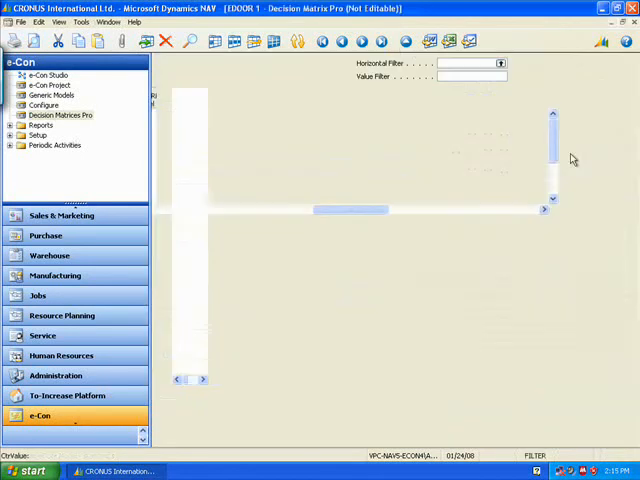
click(577, 64)
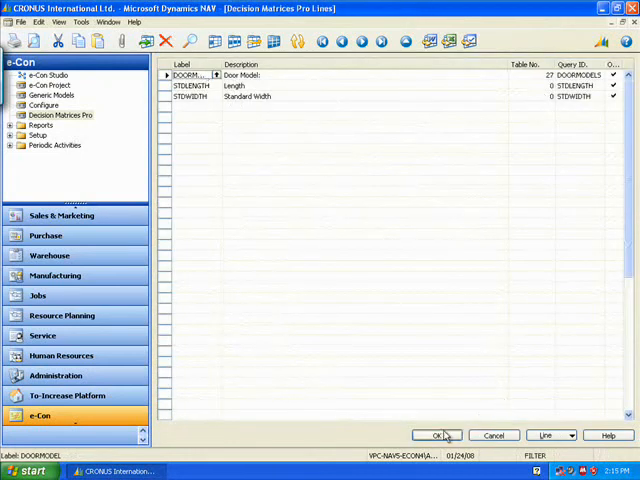
click(440, 435)
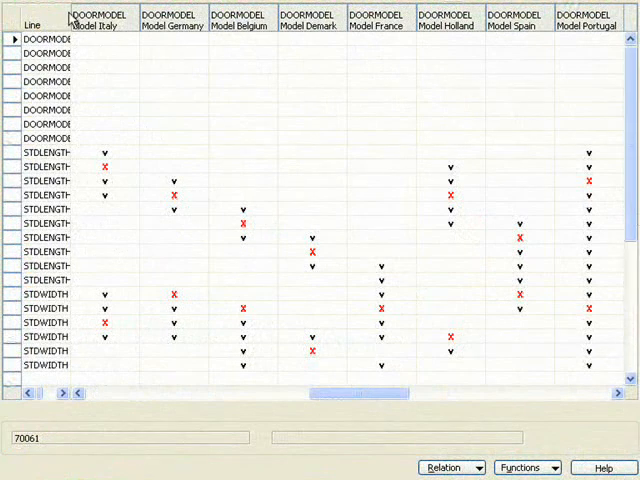
Step: Widen the Line column to show option labels and inspect Model Italy's STDWIDTH 900 and STDLENGTH 1950 cells
drag(71, 18, 141, 17)
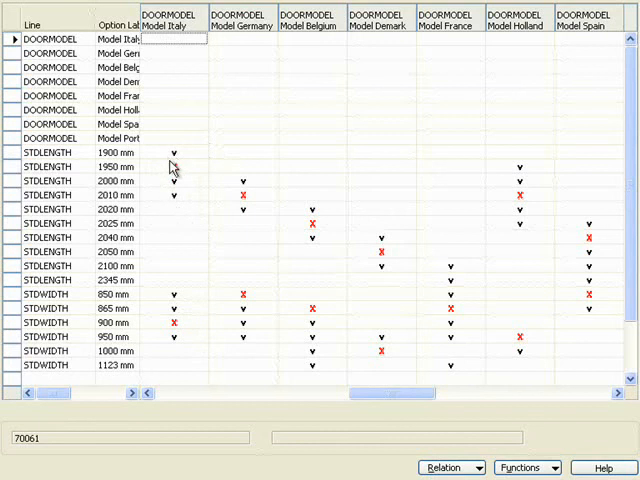
click(190, 324)
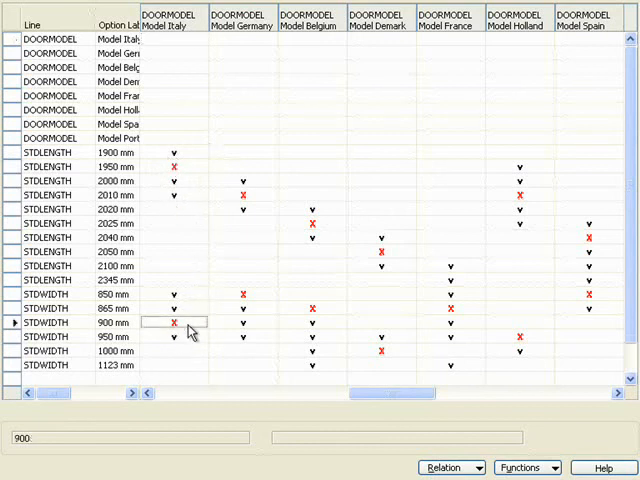
click(201, 169)
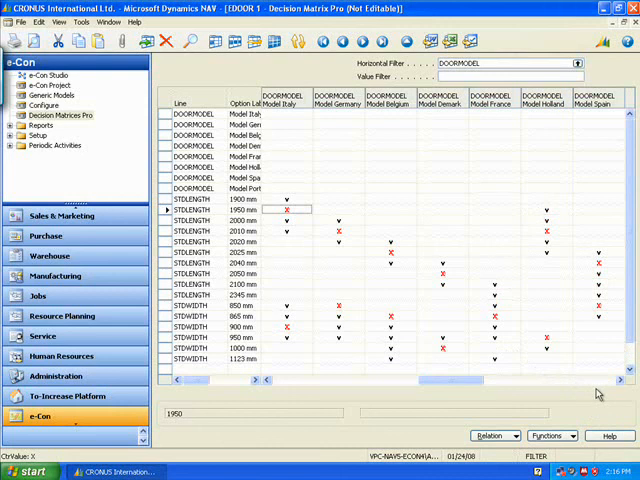
Step: Close the EDOOR matrix and the Decision Matrices Pro list, returning to order 1012
click(635, 22)
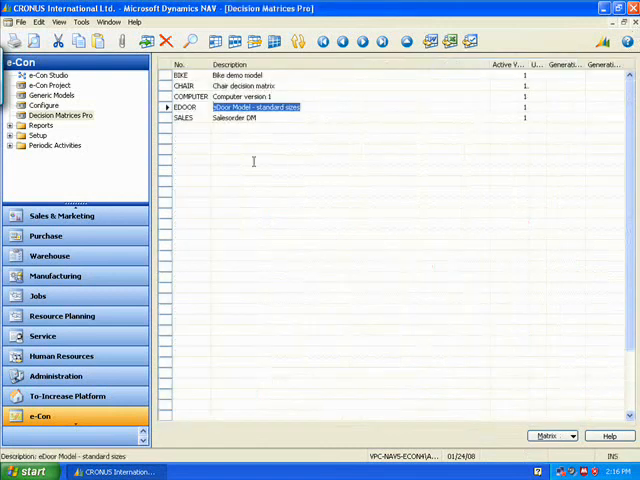
click(620, 22)
click(474, 74)
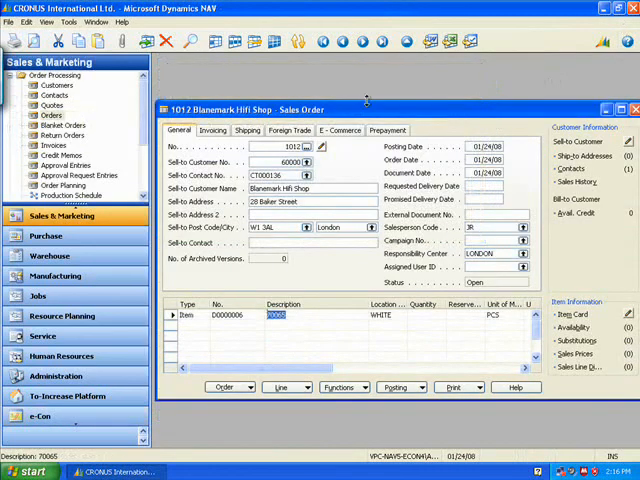